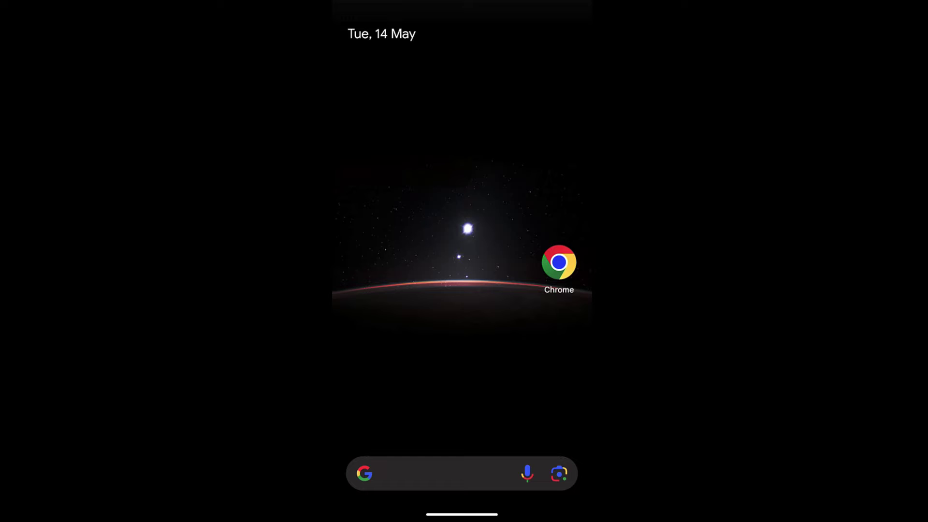
# Launch Play Store from the app drawer and search for 'chrome app'
pyautogui.moveTo(462, 435); pyautogui.dragTo(462, 181)
pyautogui.scroll(-1, 462, 290)
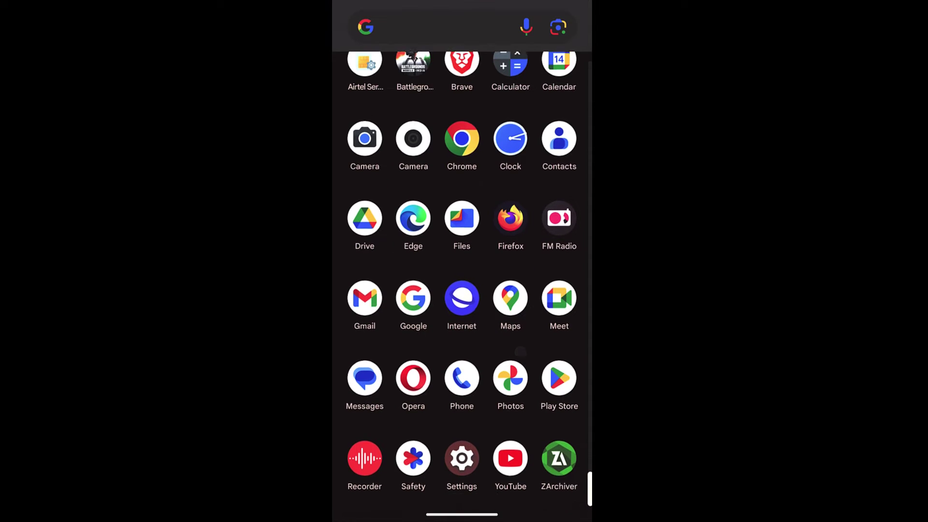
pyautogui.click(559, 381)
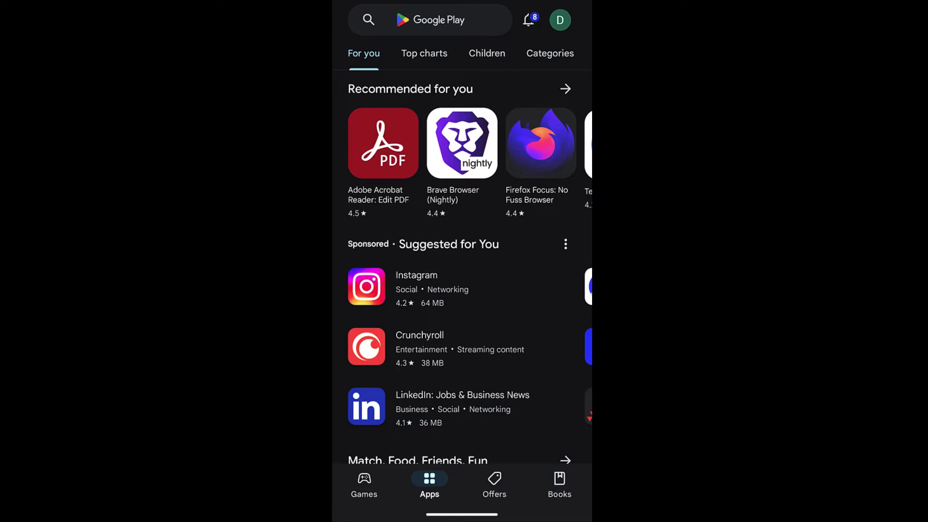
pyautogui.click(454, 20)
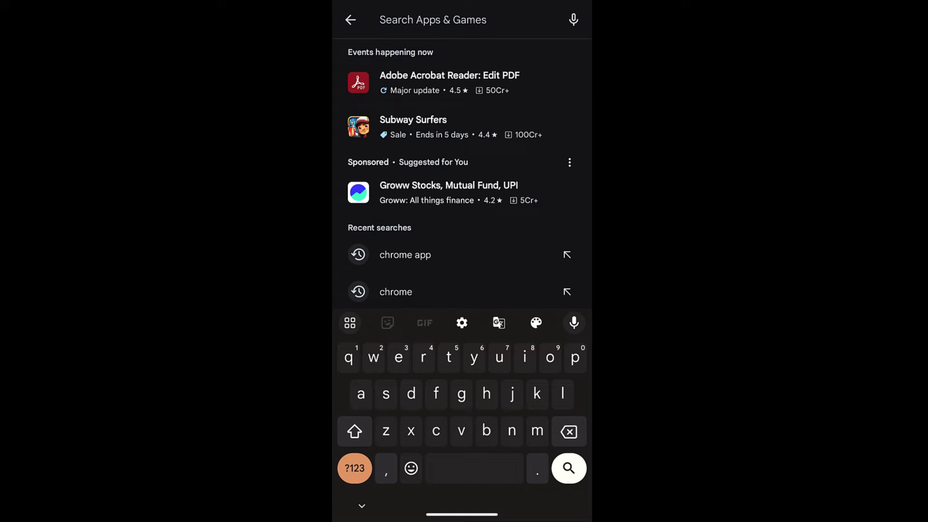
pyautogui.write('chrome')
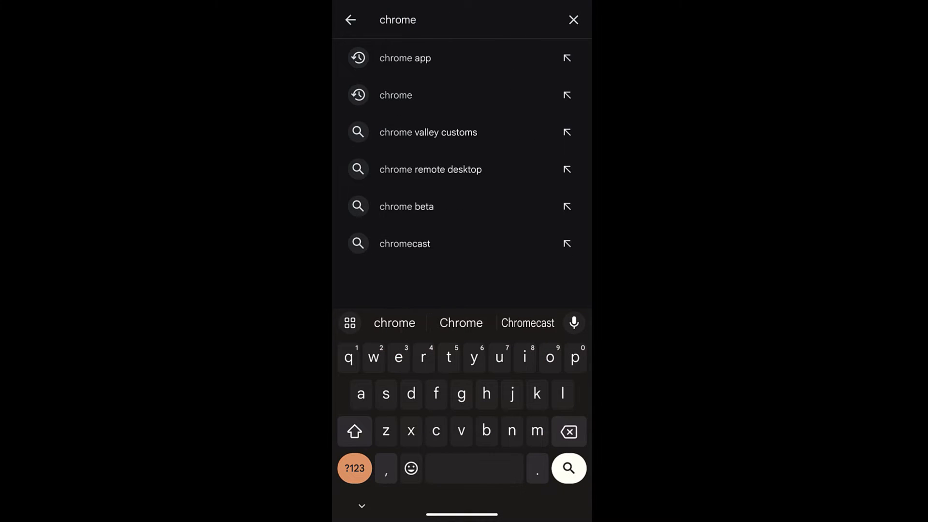
pyautogui.click(404, 254)
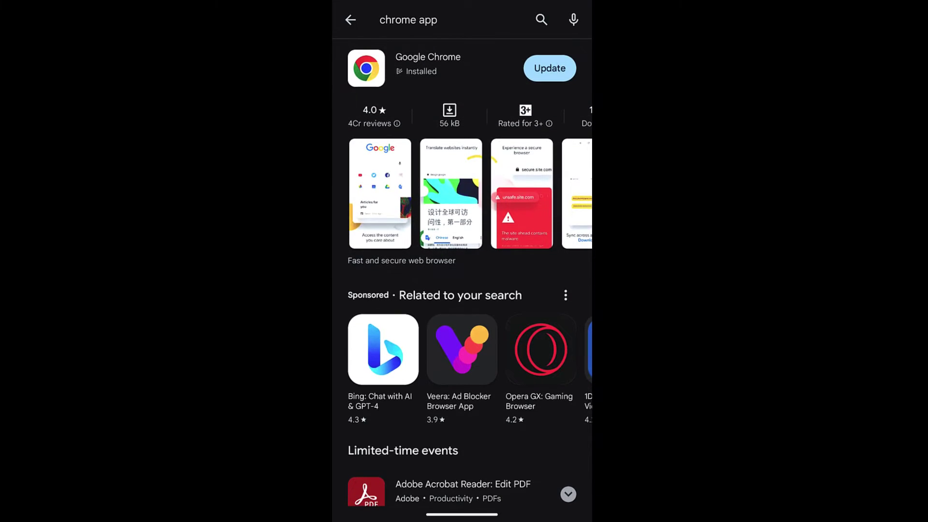
# Open the Google Chrome listing and scroll through its app details
pyautogui.click(428, 68)
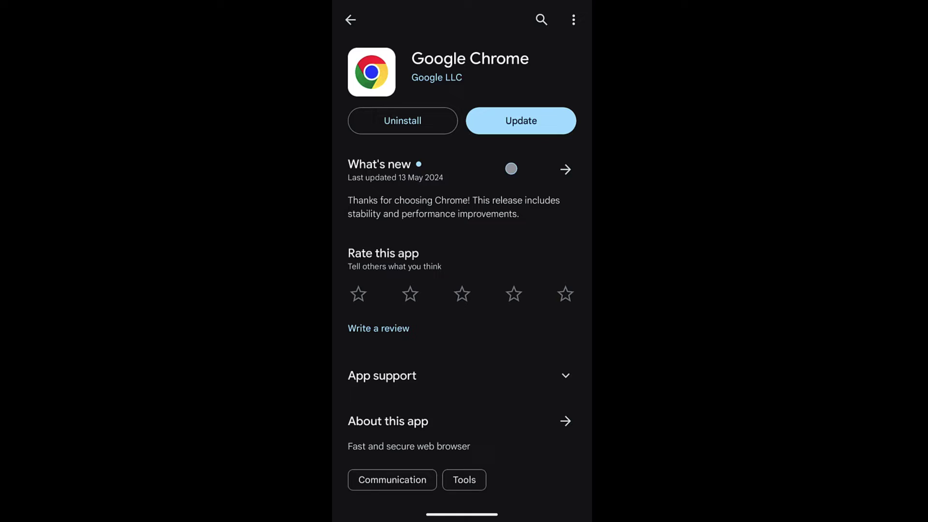
pyautogui.moveTo(511, 167); pyautogui.dragTo(493, 82)
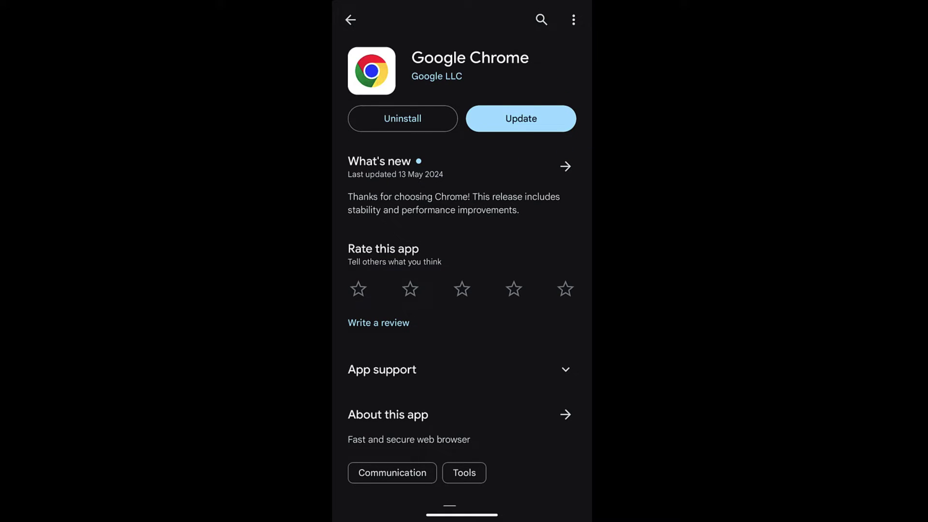
pyautogui.moveTo(367, 192); pyautogui.dragTo(468, 187)
# Update Google Chrome, declining the Google Play Pass offer with Not now
pyautogui.click(521, 119)
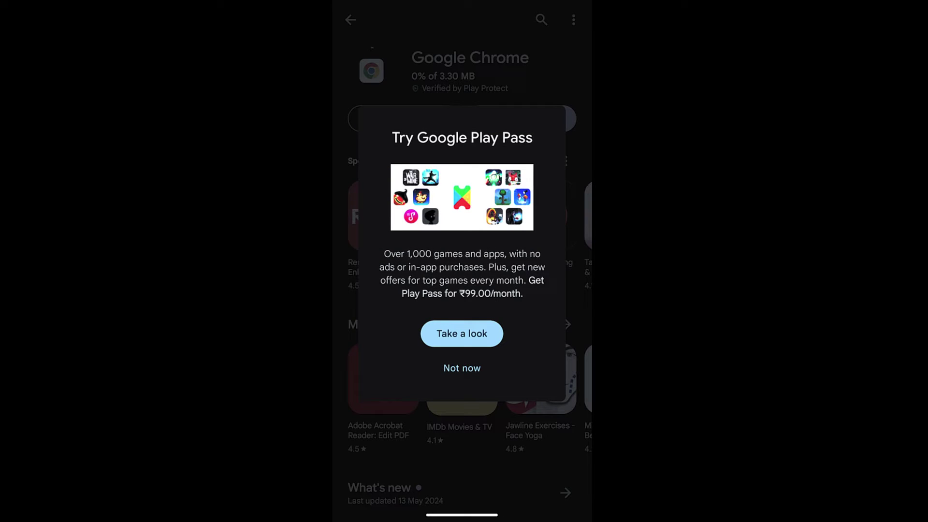
pyautogui.click(461, 368)
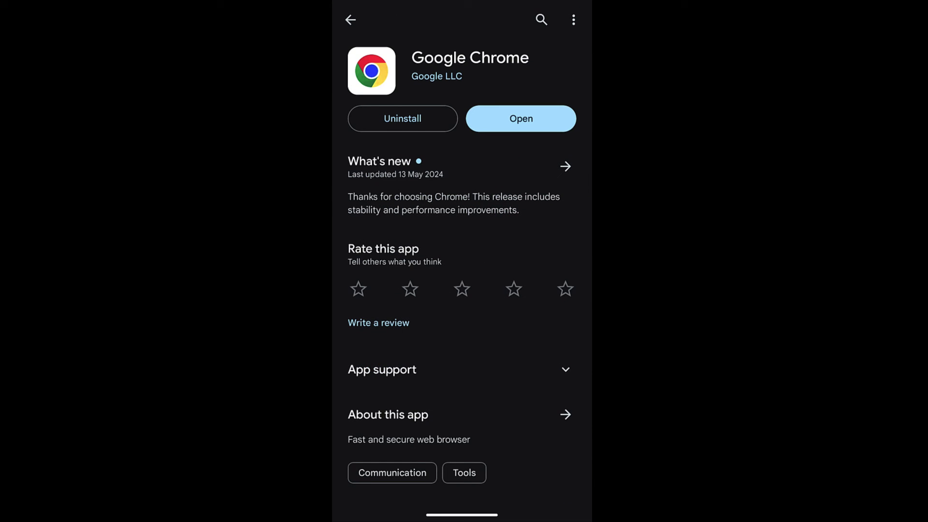
# Check Enable auto-update in Chrome's overflow menu, then reopen it to verify
pyautogui.click(573, 19)
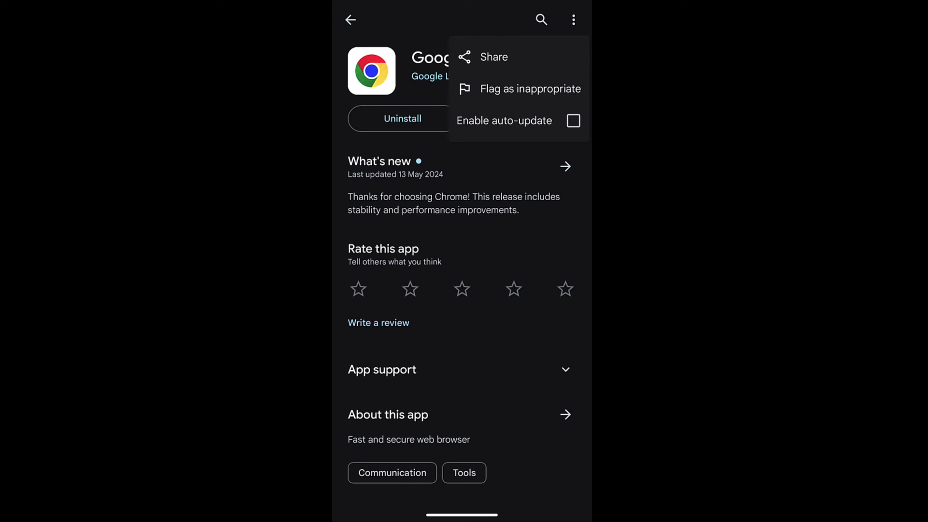
pyautogui.click(573, 120)
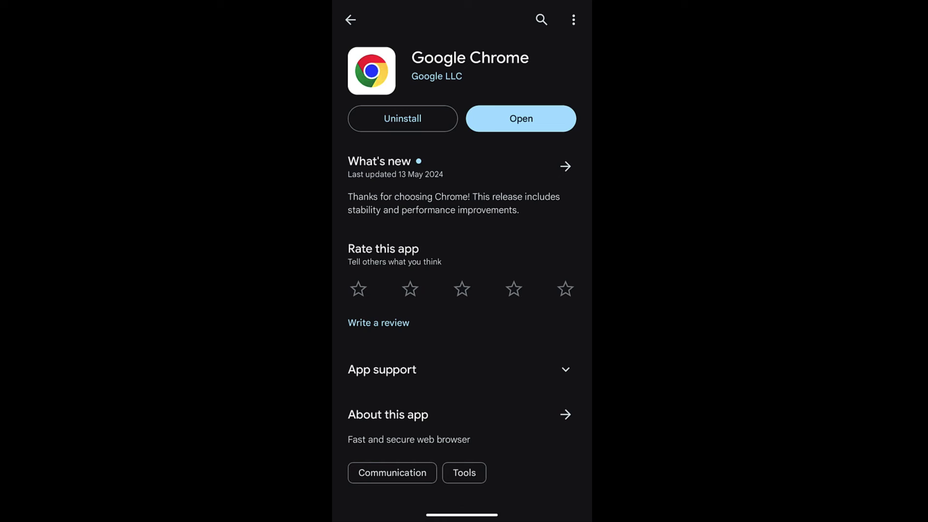
pyautogui.click(574, 20)
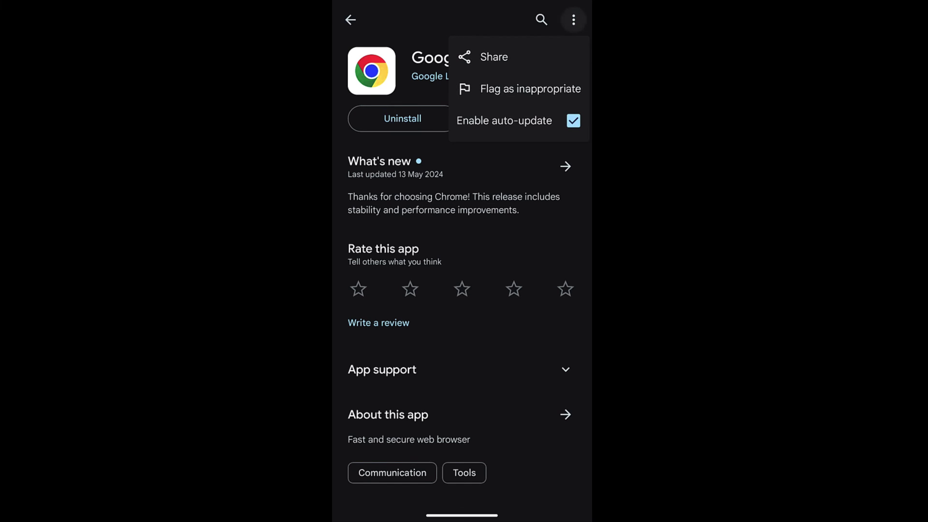
pyautogui.click(462, 327)
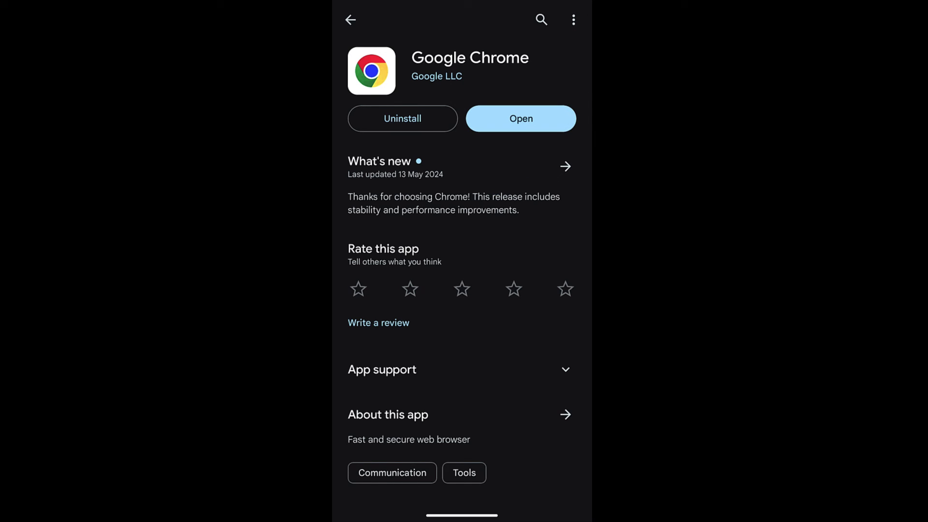
pyautogui.moveTo(510, 389); pyautogui.dragTo(512, 312)
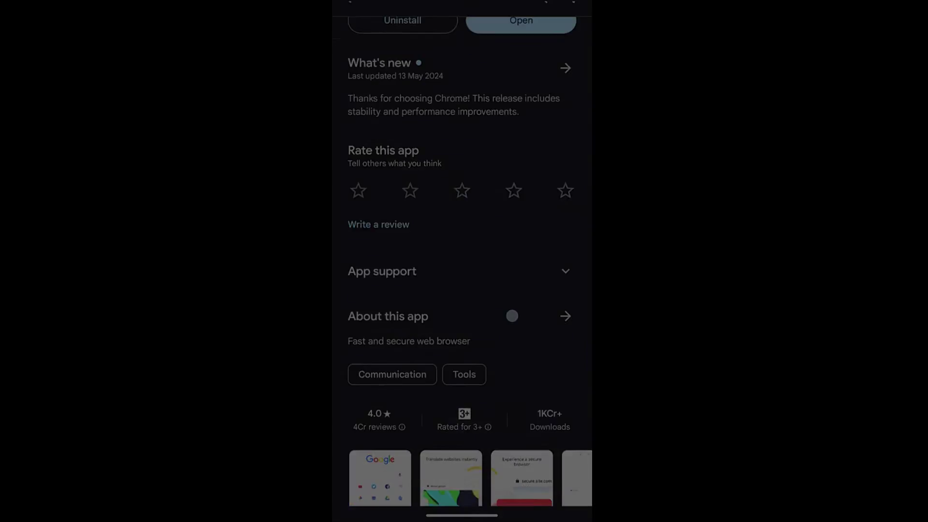